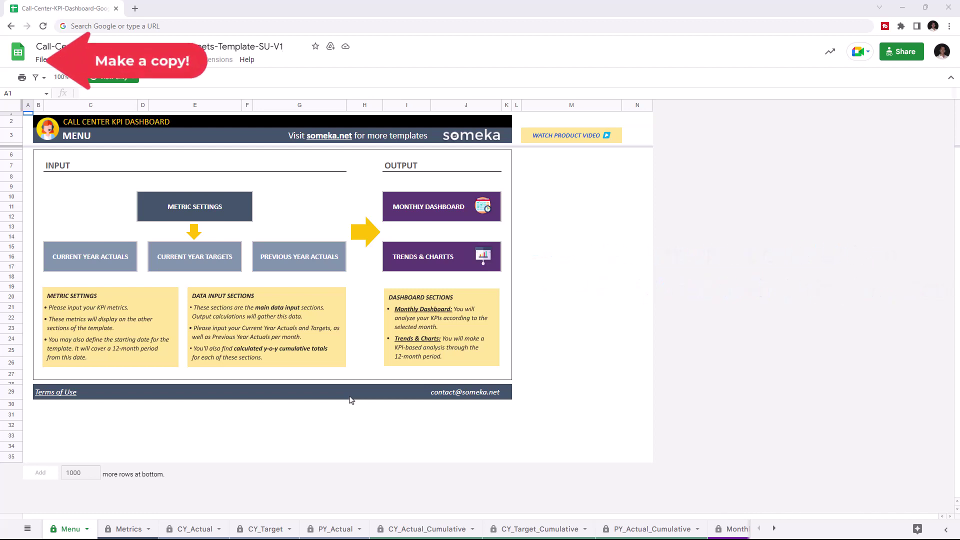
# Make an editable copy of the Call Center KPI Dashboard template with File > Make a copy
pyautogui.click(41, 59)
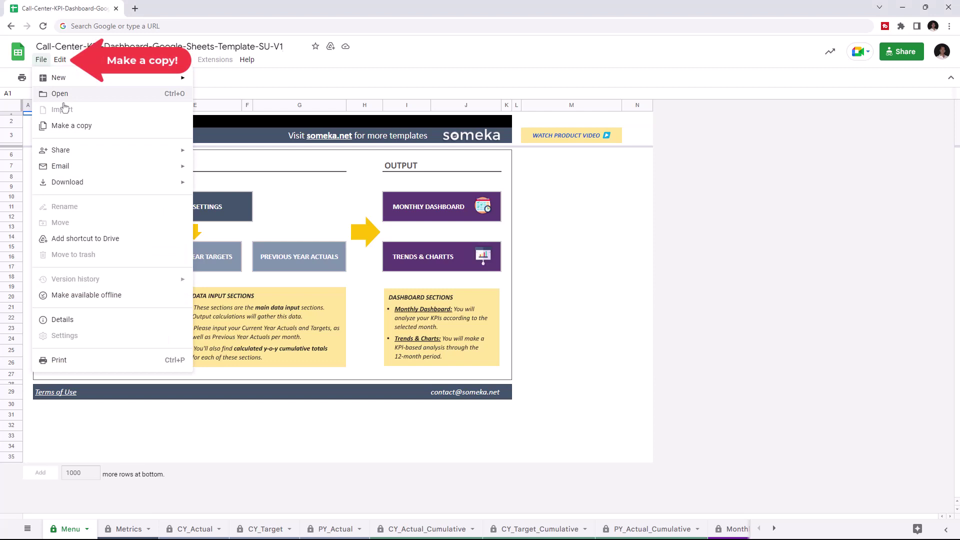
pyautogui.click(85, 127)
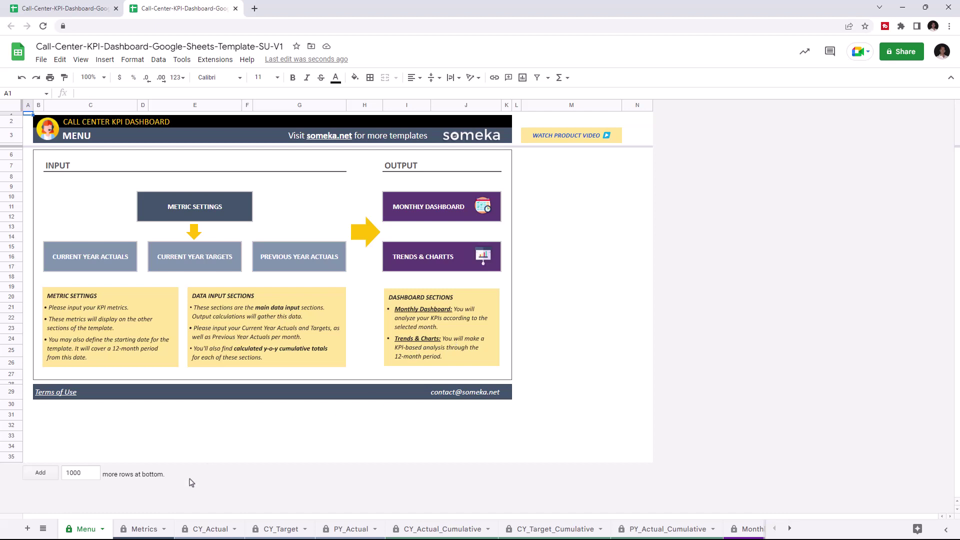
# Review the Metrics, CY_Actual, CY_Target, PY_Actual, Monthly_Analysis and KPI_Analysis sheets
pyautogui.click(149, 529)
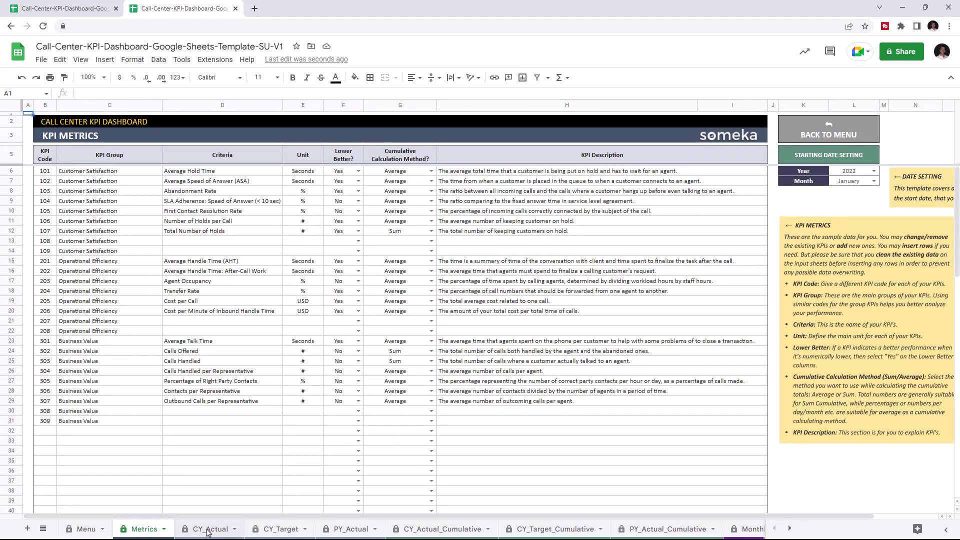
pyautogui.click(207, 531)
pyautogui.click(278, 531)
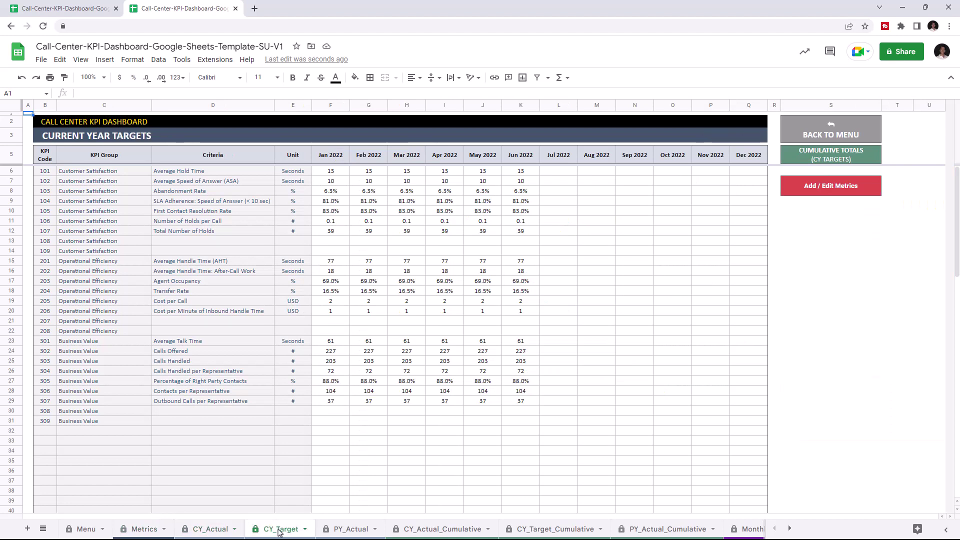
pyautogui.click(352, 530)
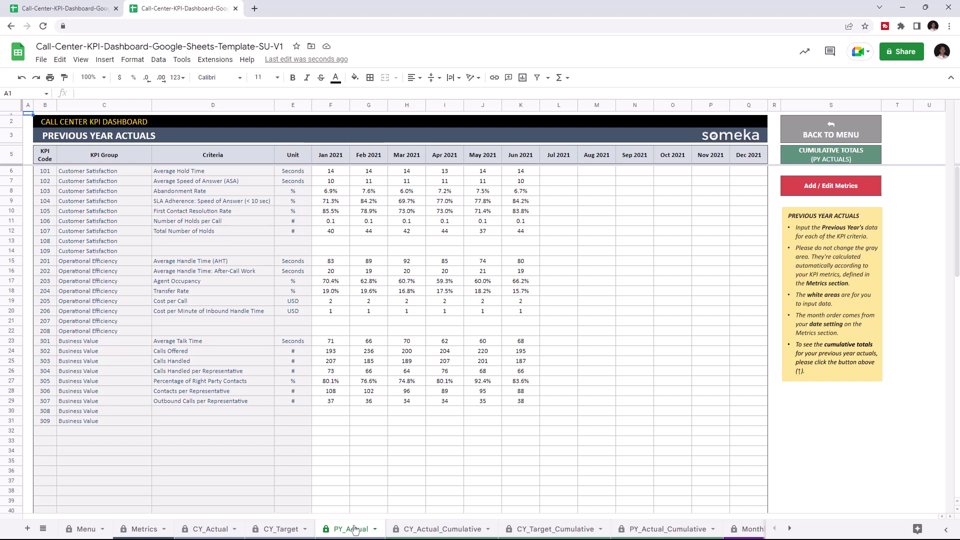
pyautogui.click(747, 529)
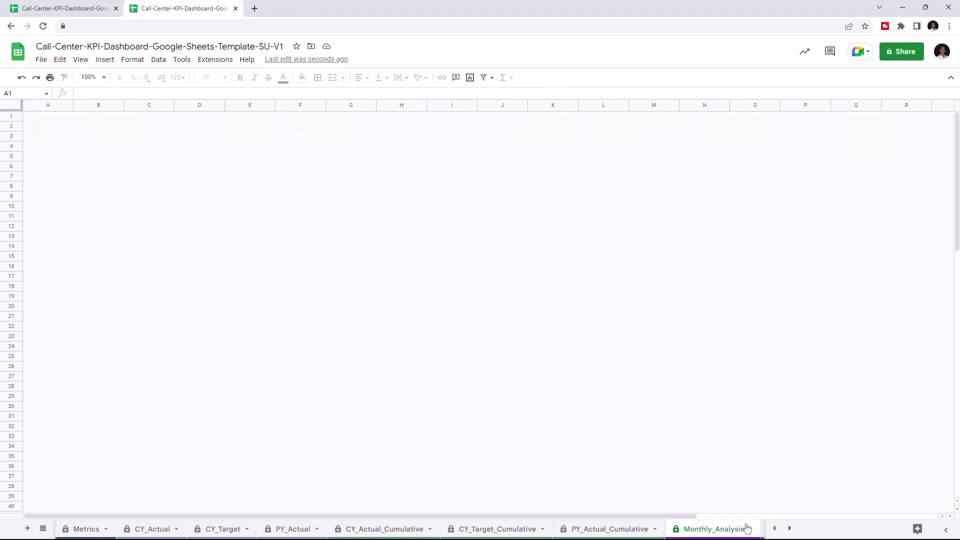
pyautogui.click(790, 528)
pyautogui.click(629, 532)
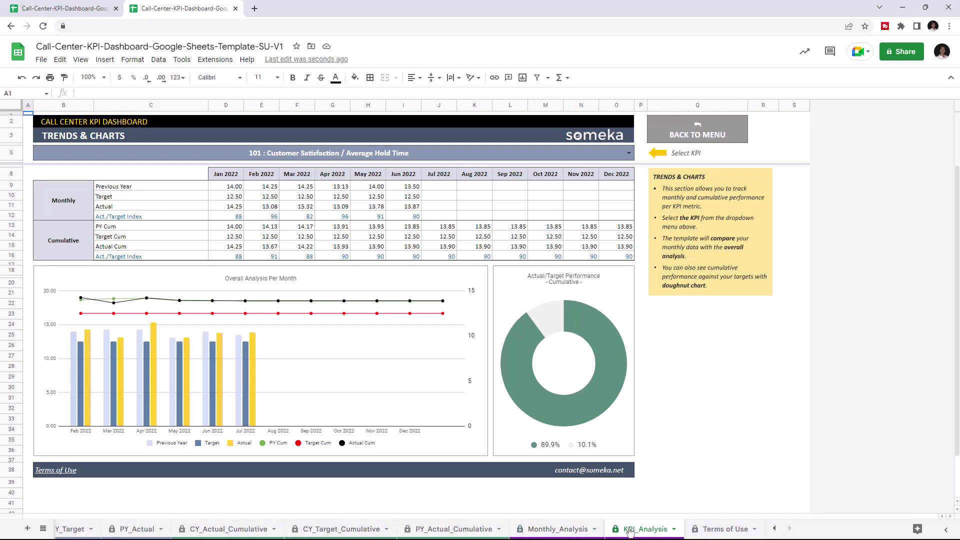
pyautogui.click(775, 529)
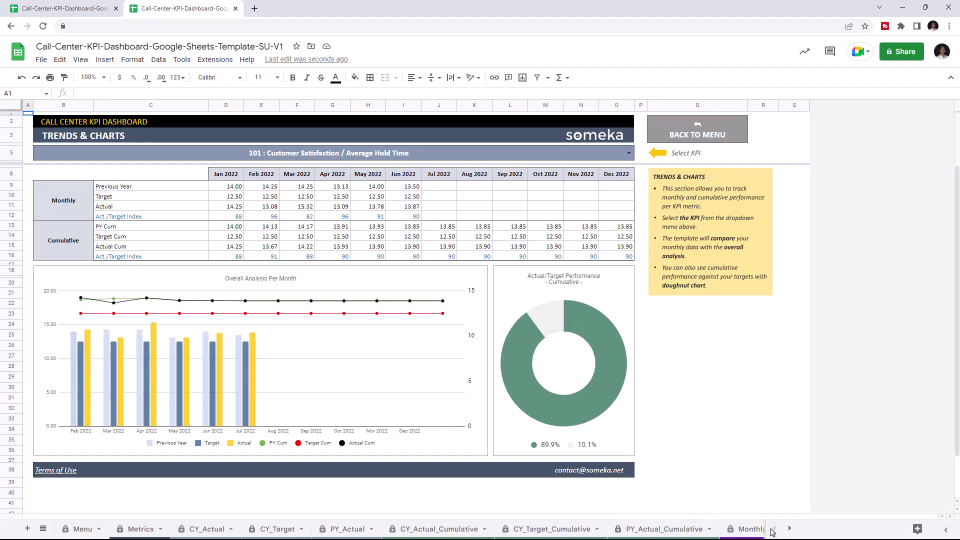
# On Metrics, inspect the starting Year and Month dropdowns, leaving them at 2022 and January
pyautogui.click(130, 531)
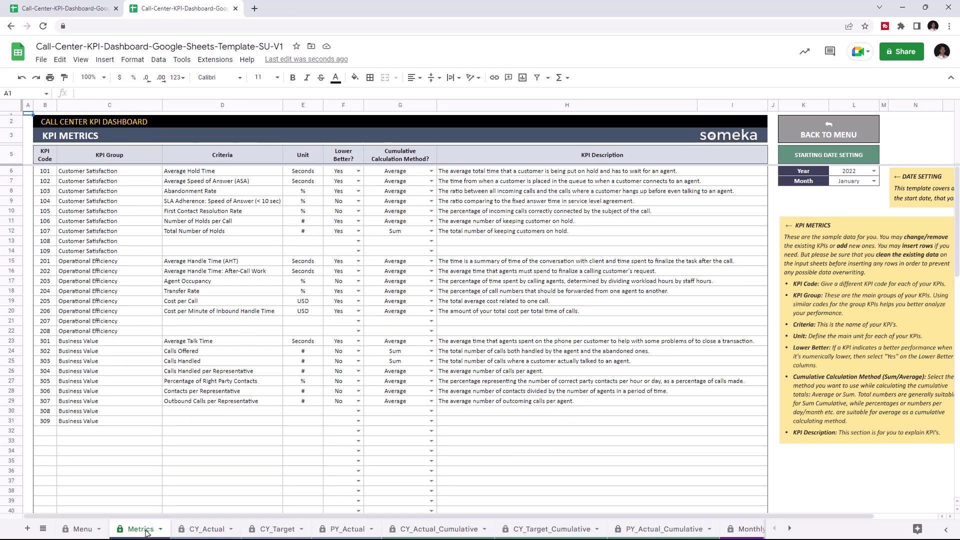
pyautogui.click(875, 171)
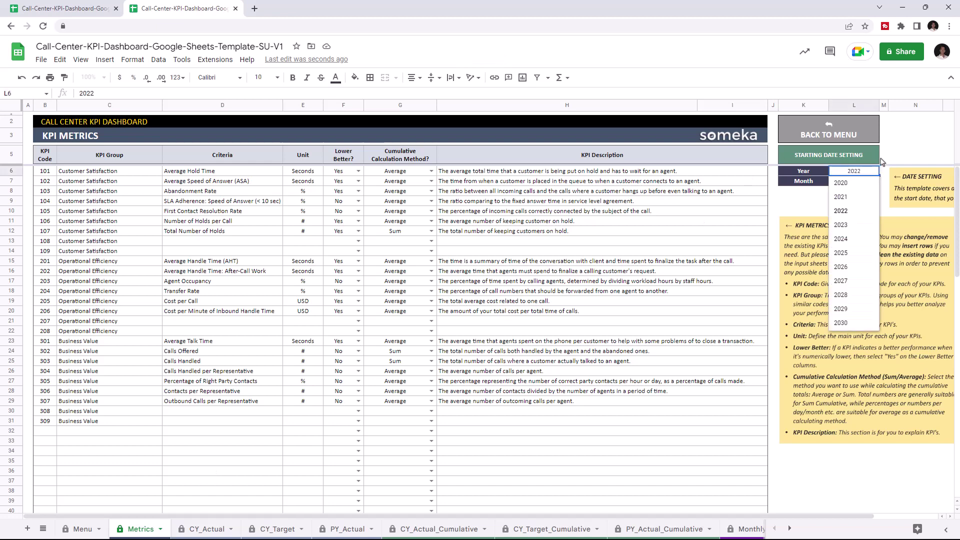
pyautogui.click(882, 162)
pyautogui.click(874, 182)
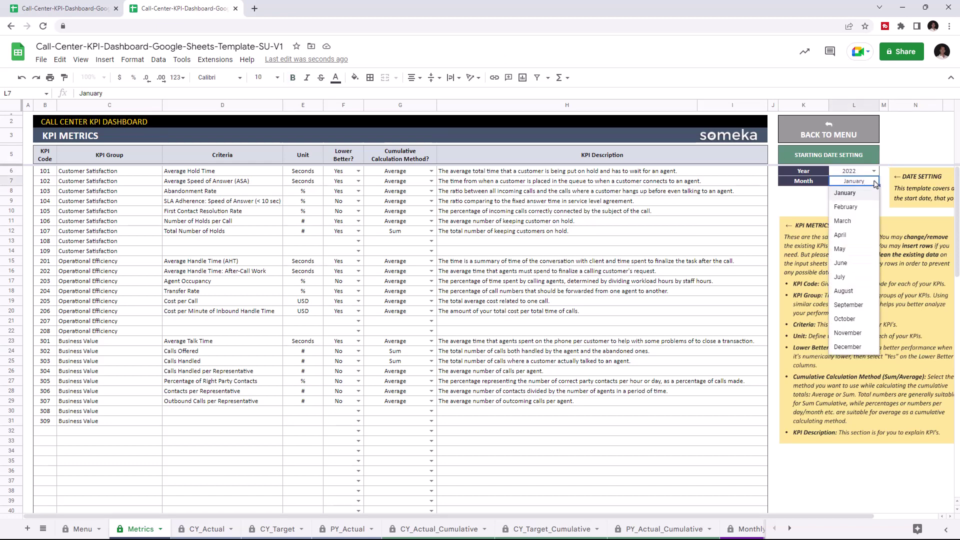
pyautogui.click(785, 205)
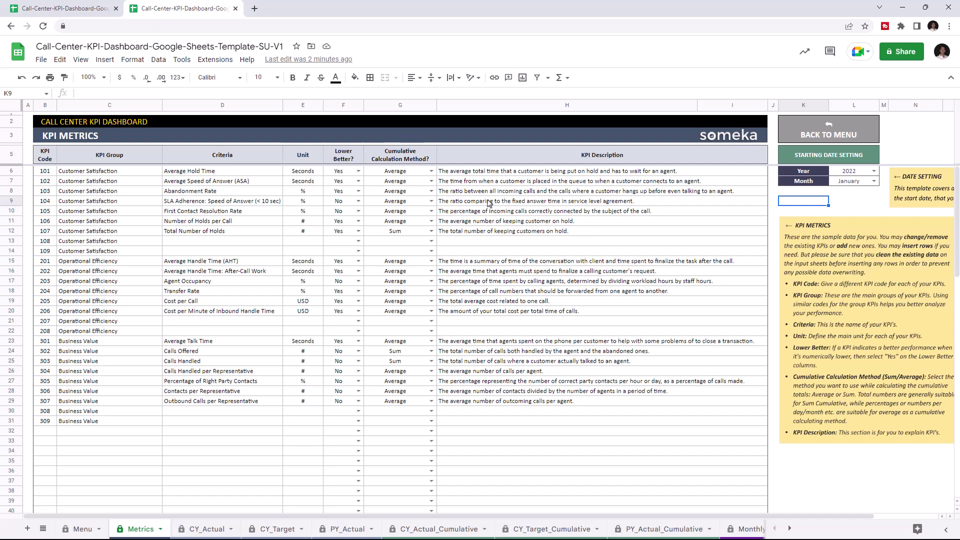
# Define KPI 207 as Operational Cost in USD, Lower Better Yes, cumulative calculation Sum
pyautogui.click(656, 312)
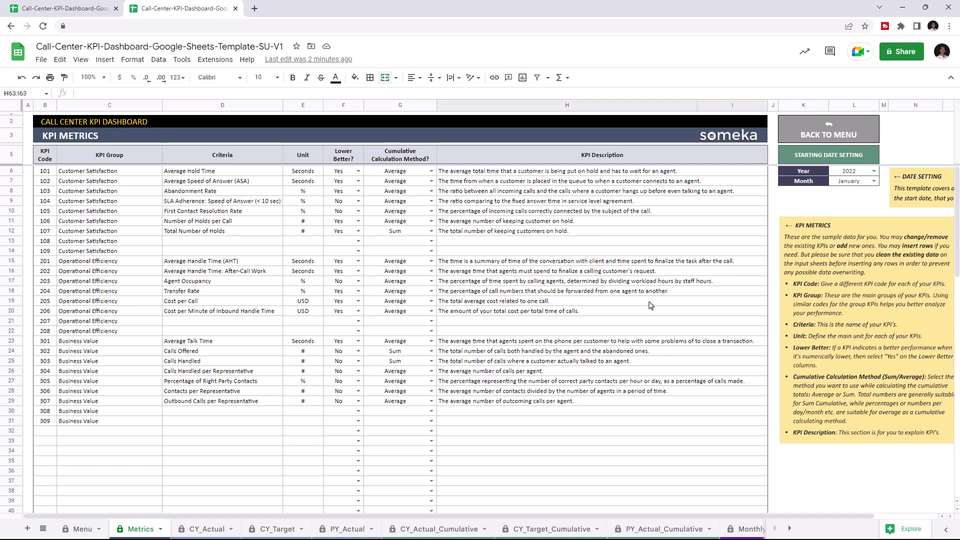
pyautogui.click(225, 323)
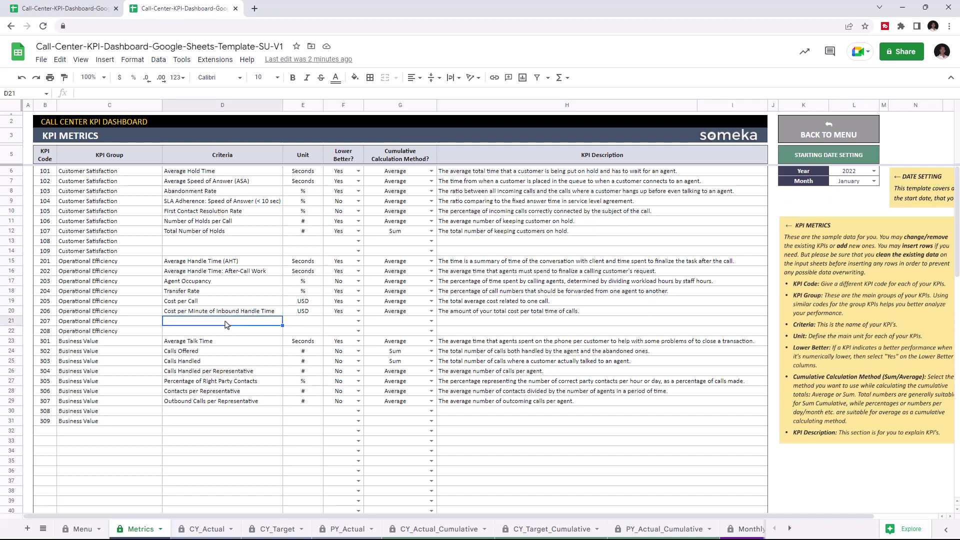
pyautogui.write('Operational Cost')
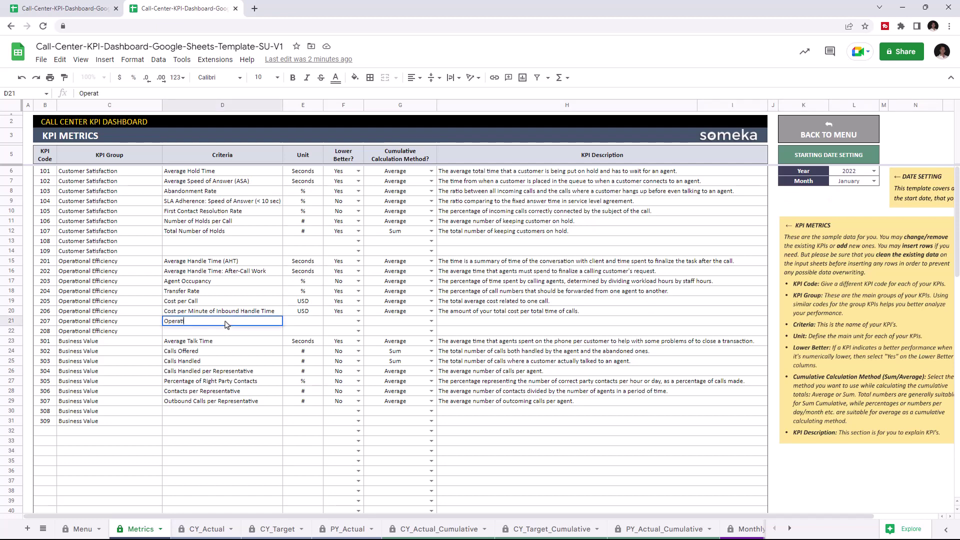
pyautogui.click(308, 322)
pyautogui.hotkey('ctrl', 'v')
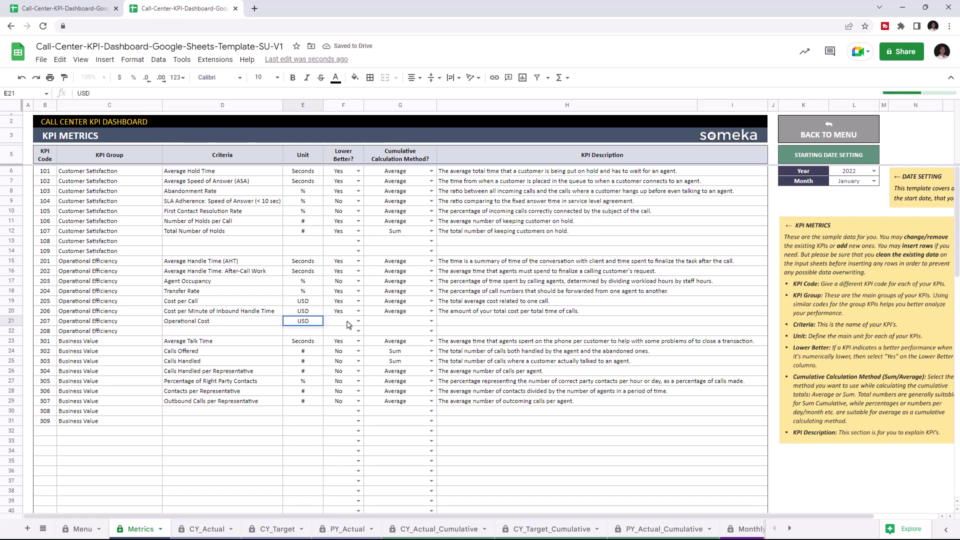
pyautogui.click(357, 323)
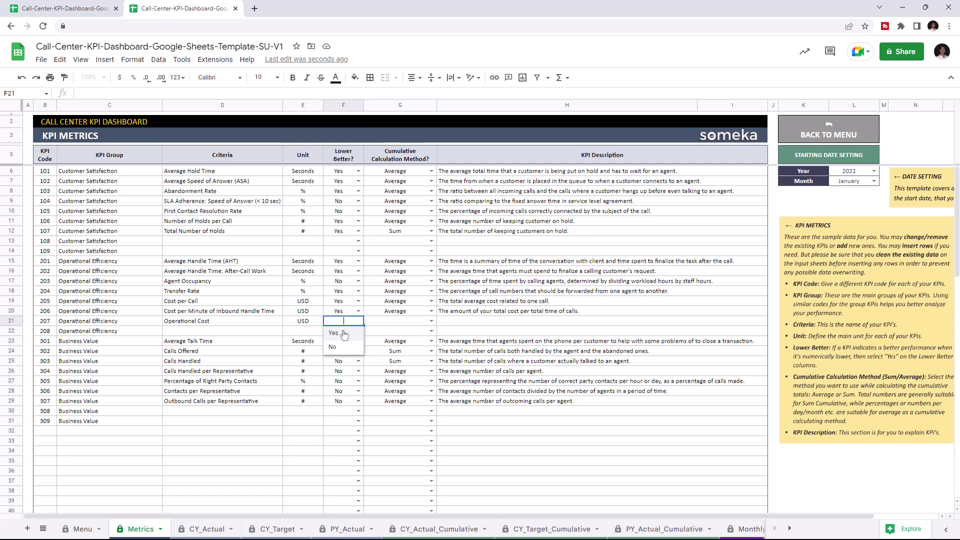
pyautogui.click(335, 333)
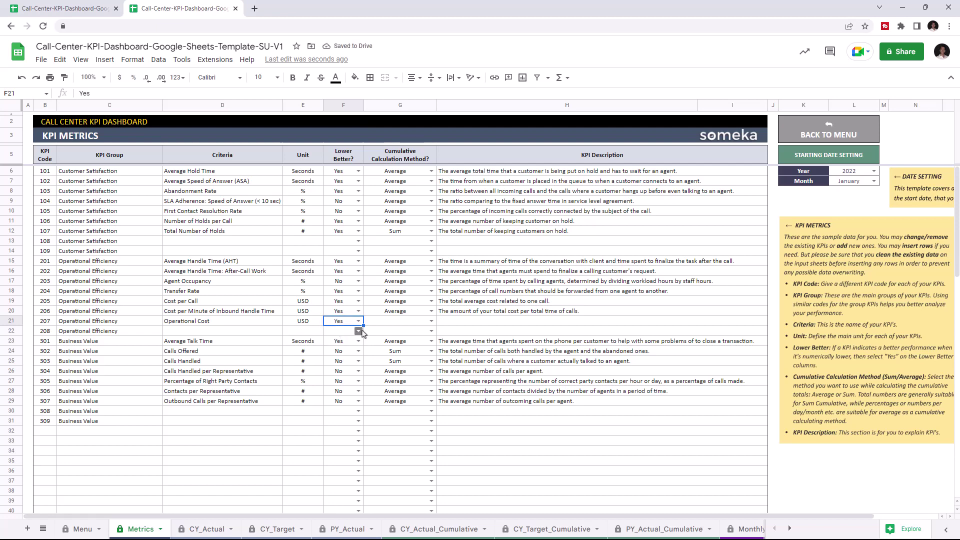
pyautogui.click(428, 321)
pyautogui.click(400, 333)
pyautogui.click(466, 323)
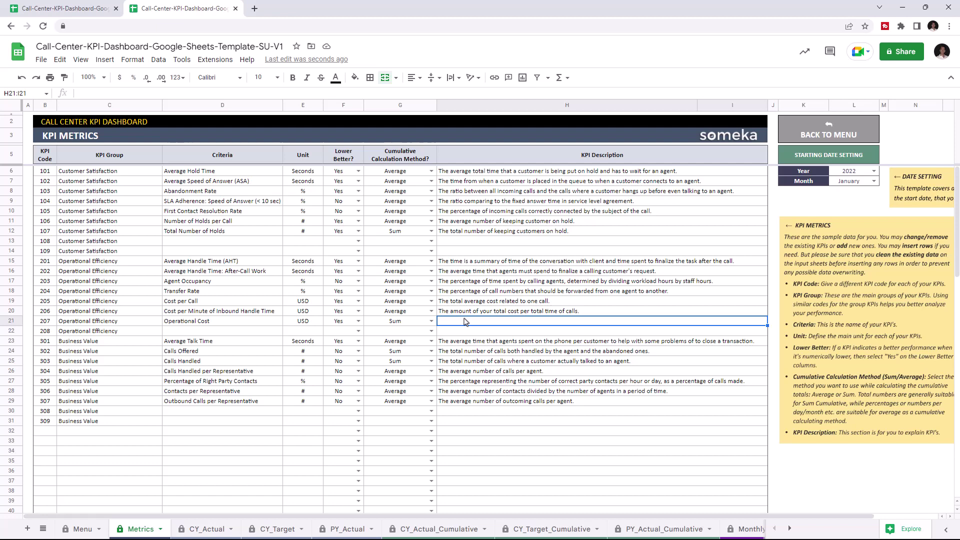
# Enter 8000 as the Operational Cost actual for every month Jan–Jun 2022 on CY_Actual
pyautogui.click(212, 533)
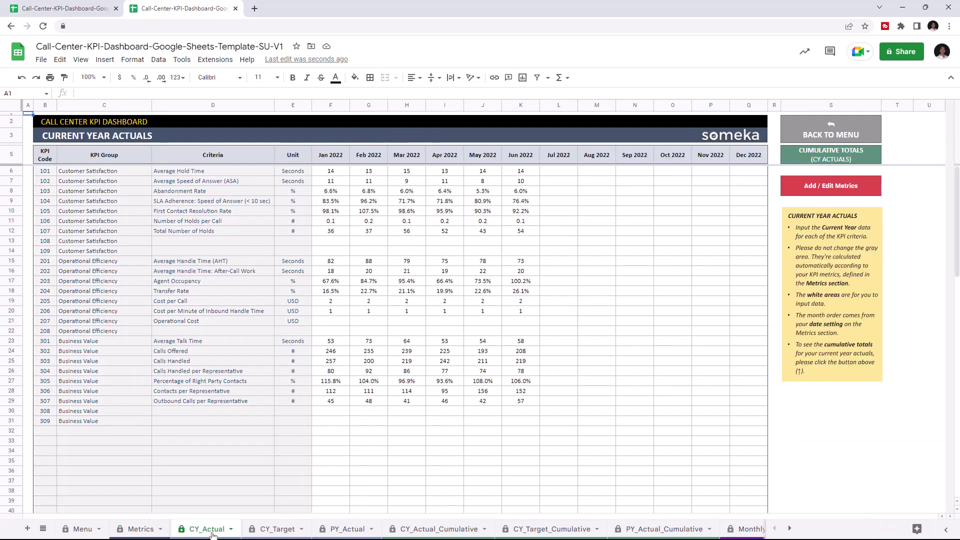
pyautogui.click(213, 322)
pyautogui.click(335, 321)
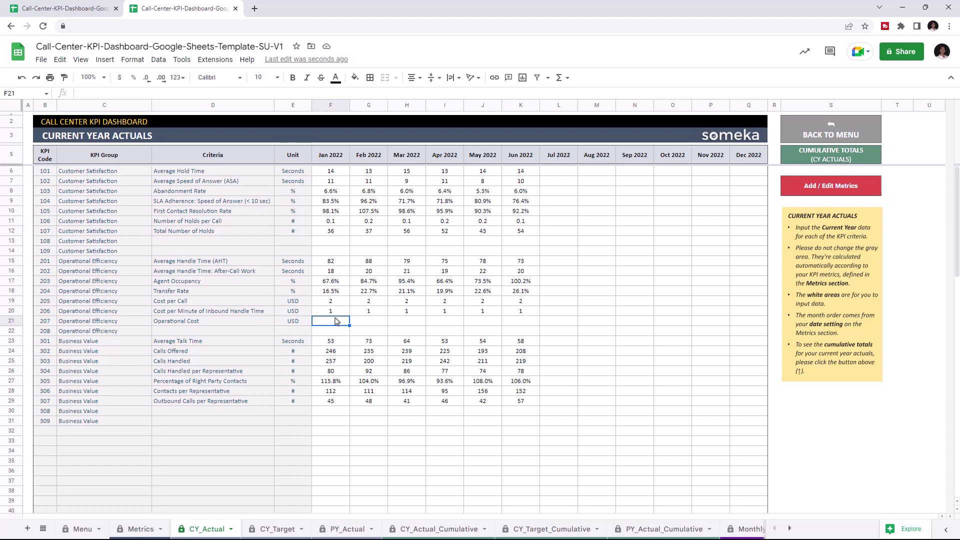
pyautogui.write('8000')
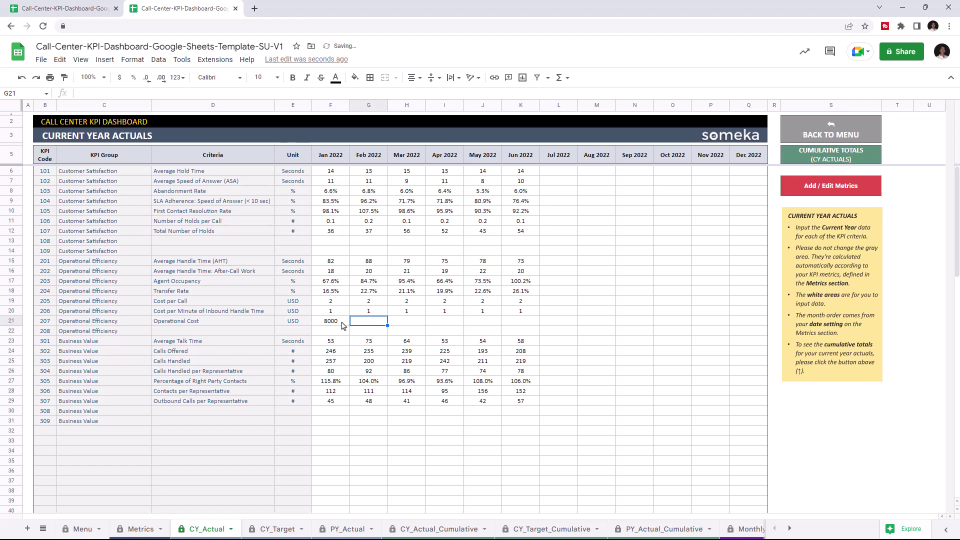
pyautogui.moveTo(381, 327); pyautogui.dragTo(523, 324)
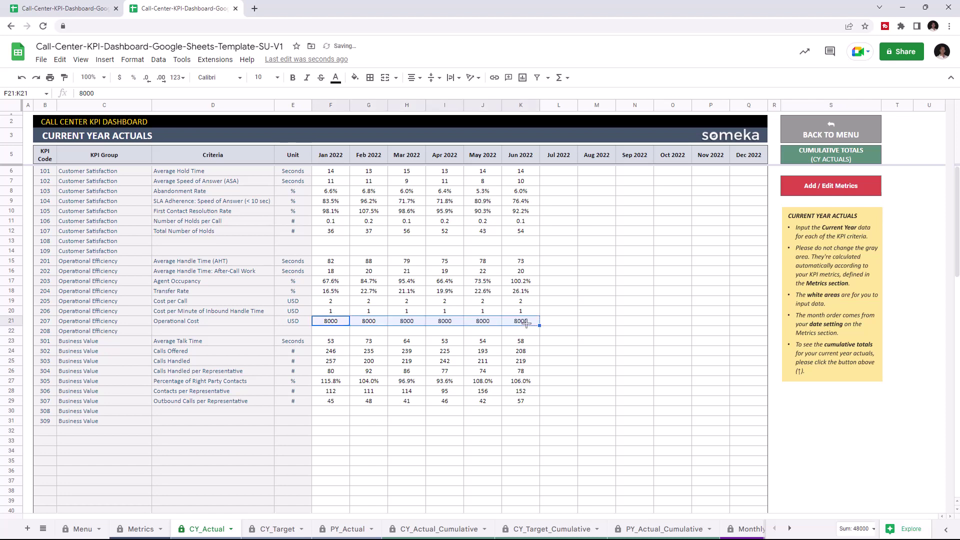
pyautogui.click(484, 332)
pyautogui.click(277, 529)
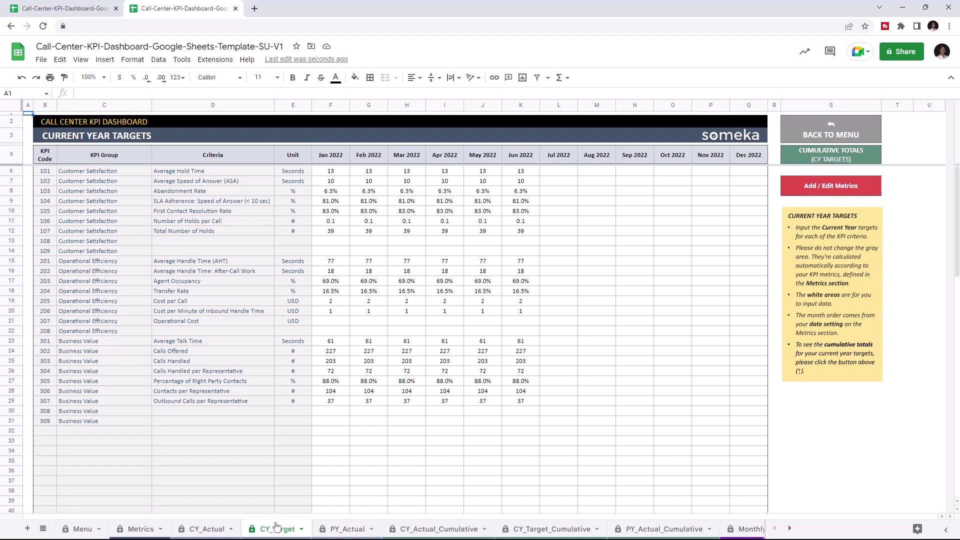
# Fill Operational Cost targets of 8000 across Jan–Jun 2022 on CY_Target
pyautogui.click(337, 321)
pyautogui.write('8000')
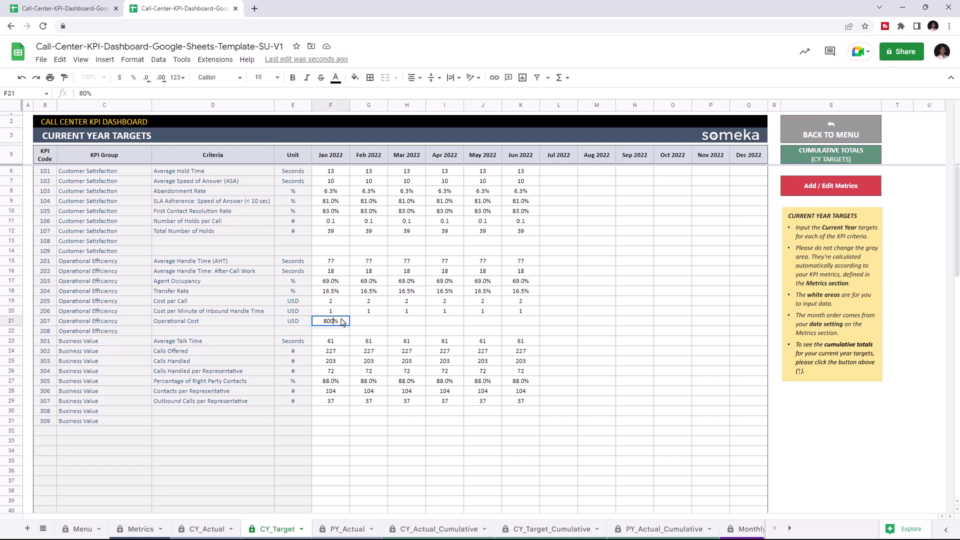
pyautogui.click(356, 324)
pyautogui.click(340, 324)
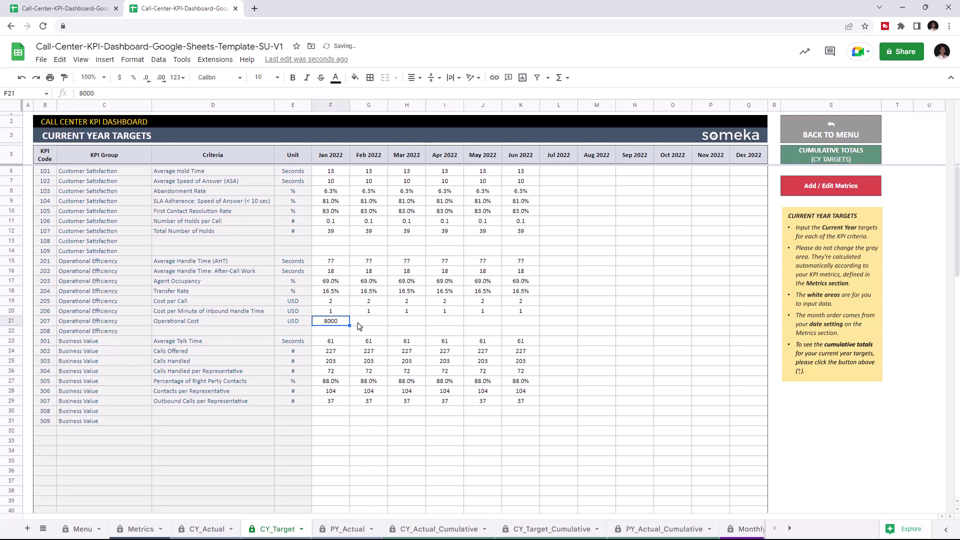
pyautogui.moveTo(349, 326); pyautogui.dragTo(520, 323)
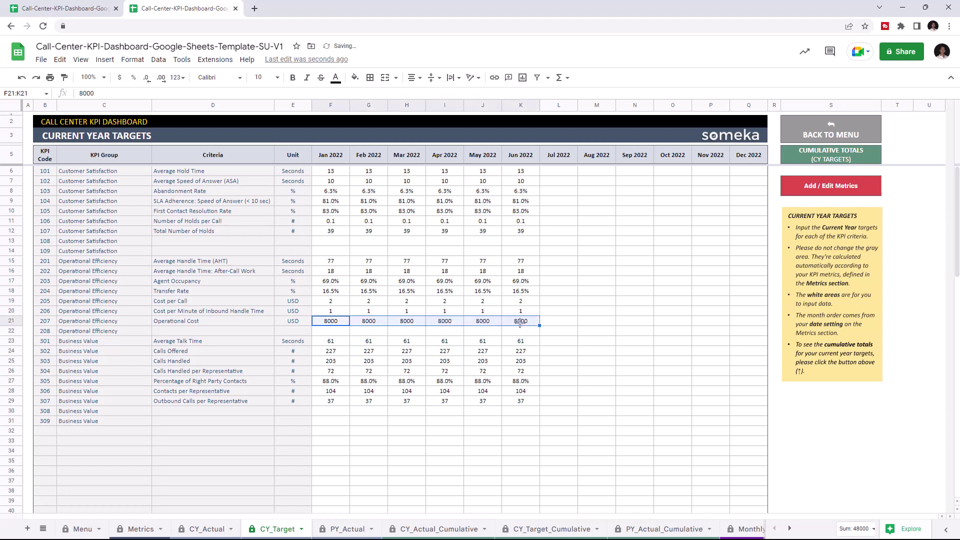
# Enter 7000 as last year's Operational Cost actual for each month on PY_Actual
pyautogui.click(342, 531)
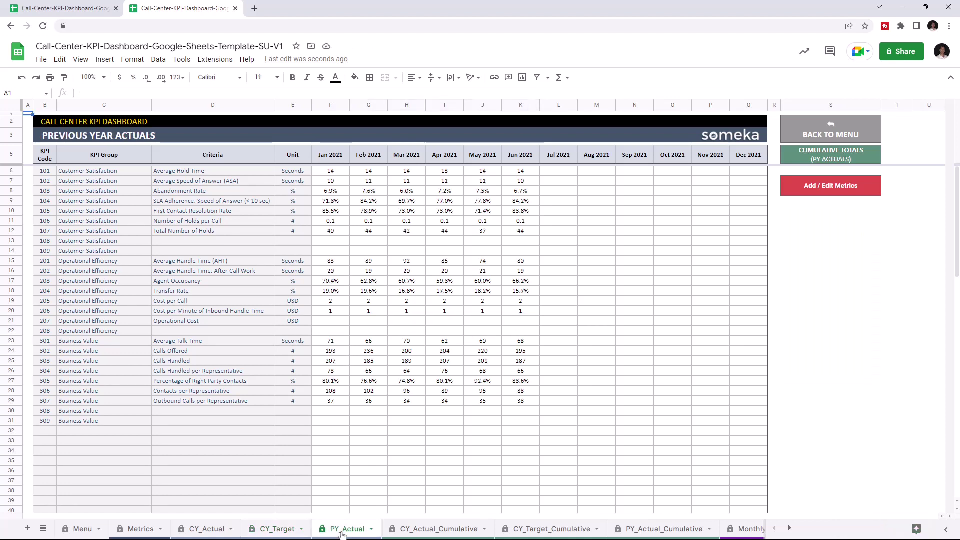
pyautogui.click(325, 326)
pyautogui.write('7000')
pyautogui.moveTo(350, 325); pyautogui.dragTo(521, 325)
pyautogui.click(549, 332)
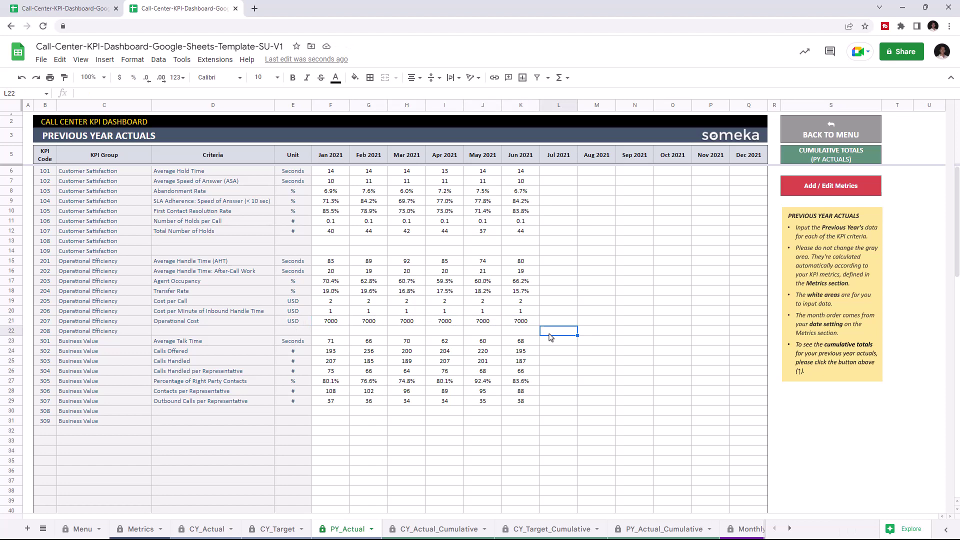
pyautogui.click(443, 528)
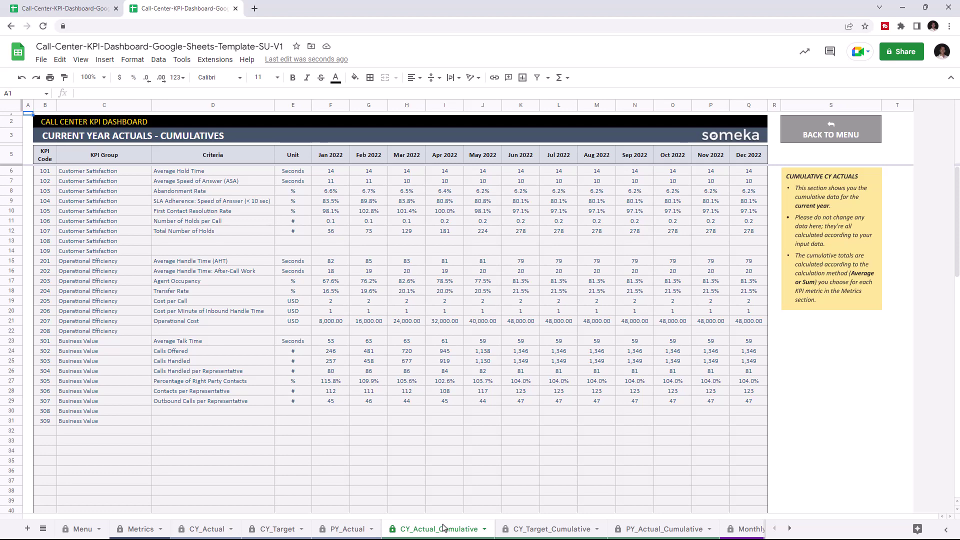
# Review the CY_Target_Cumulative and PY_Actual_Cumulative sheets, with previous-year Operational Cost reaching 42,000
pyautogui.click(533, 529)
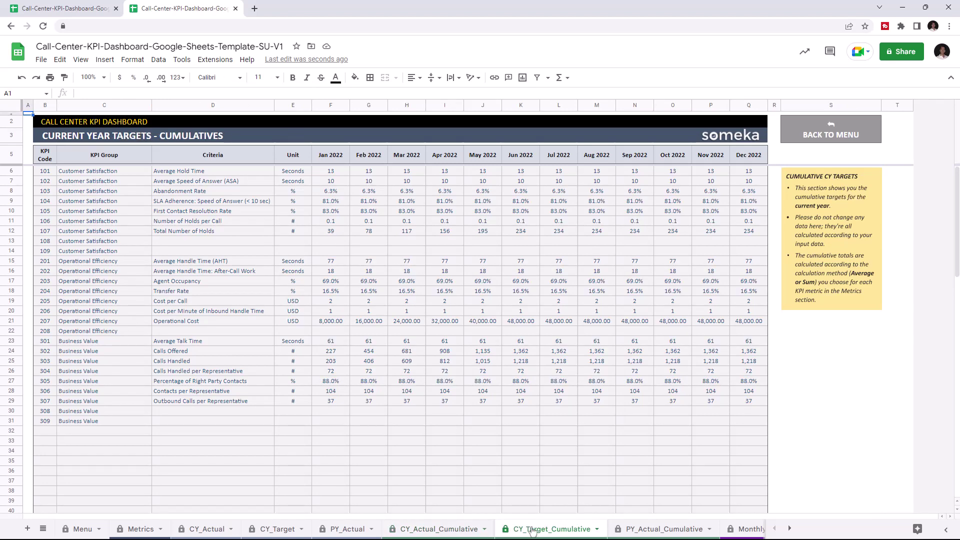
pyautogui.click(654, 527)
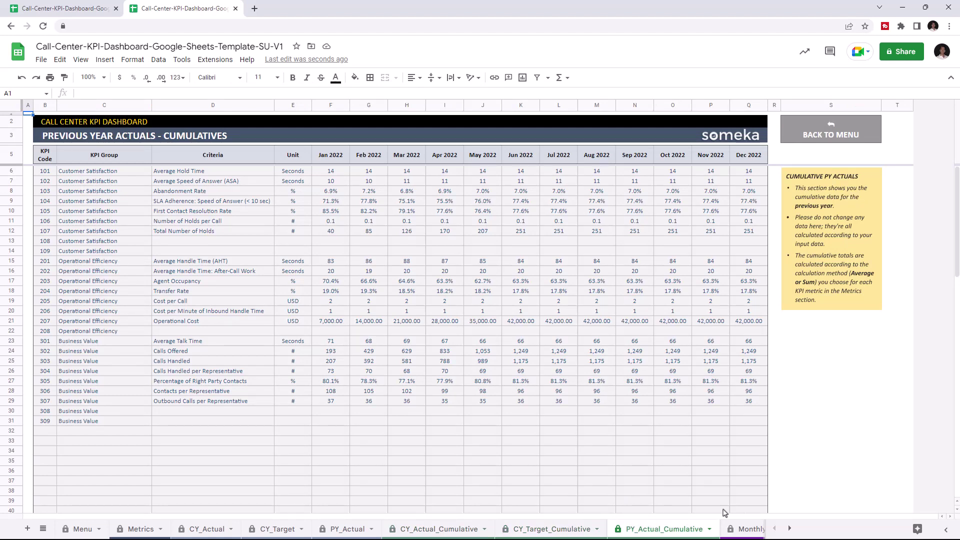
# On Monthly_Analysis, inspect the Operational Cost previous-year and target formulas in G23 and H23
pyautogui.click(743, 530)
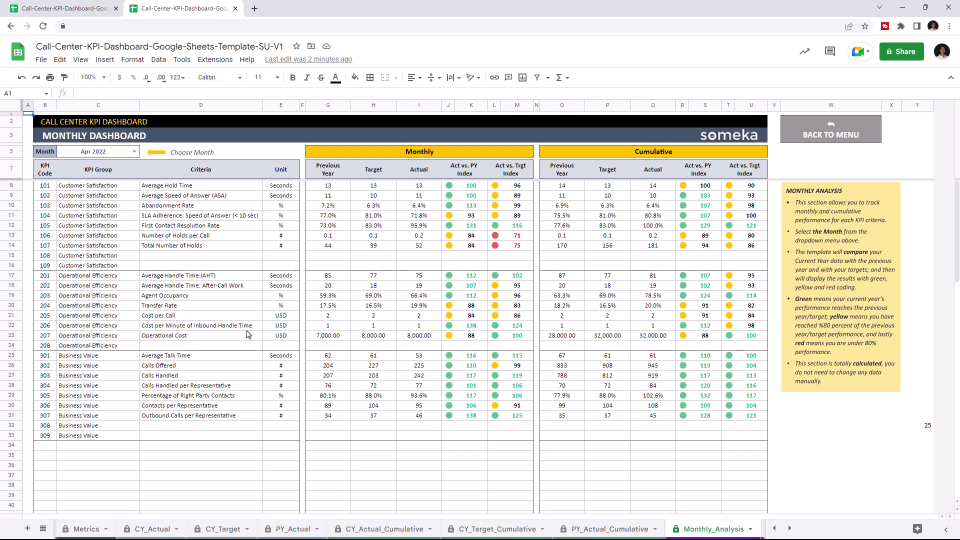
pyautogui.click(312, 337)
pyautogui.click(365, 340)
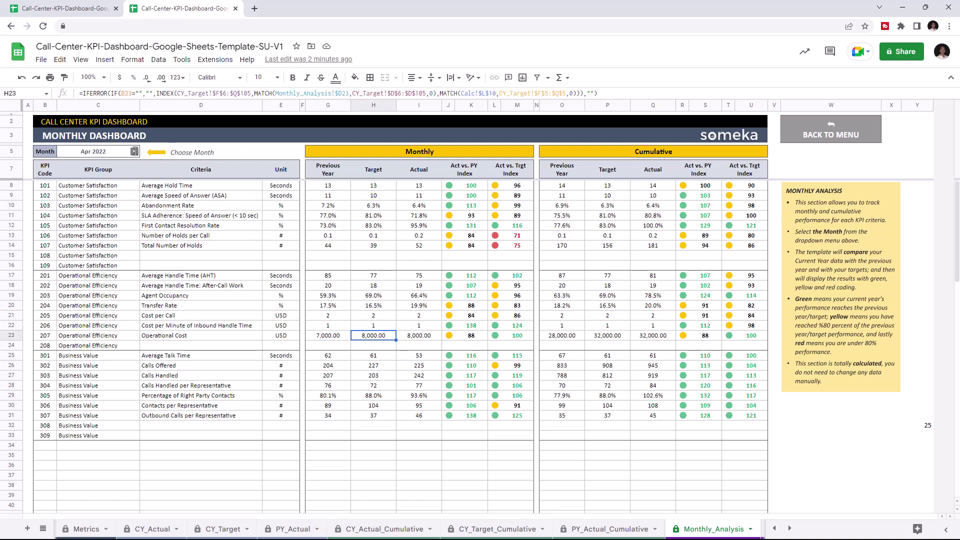
# Try dashboard months Jan, Feb and Apr 2022, settling on Mar 2022
pyautogui.click(134, 152)
pyautogui.click(74, 165)
pyautogui.click(100, 151)
pyautogui.click(102, 180)
pyautogui.click(100, 151)
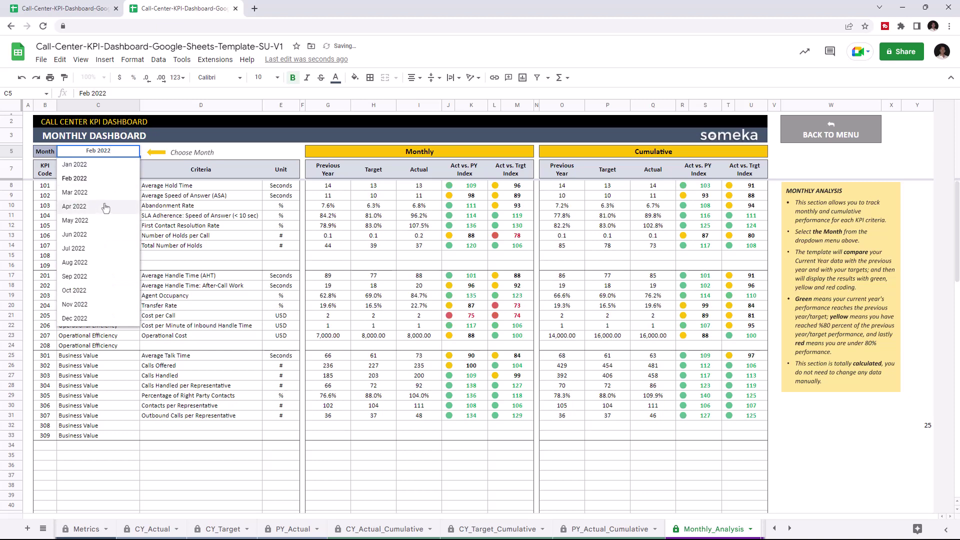
pyautogui.click(74, 206)
pyautogui.click(100, 151)
pyautogui.click(102, 192)
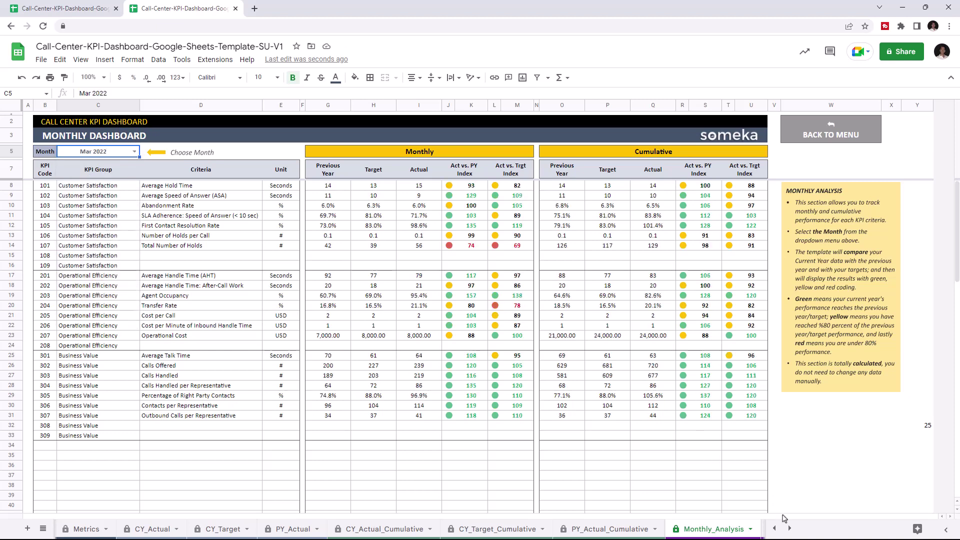
pyautogui.click(789, 529)
# On KPI_Analysis, chart KPIs 102, 106 and 205, ending on 304 Calls Handled per Representative
pyautogui.click(642, 529)
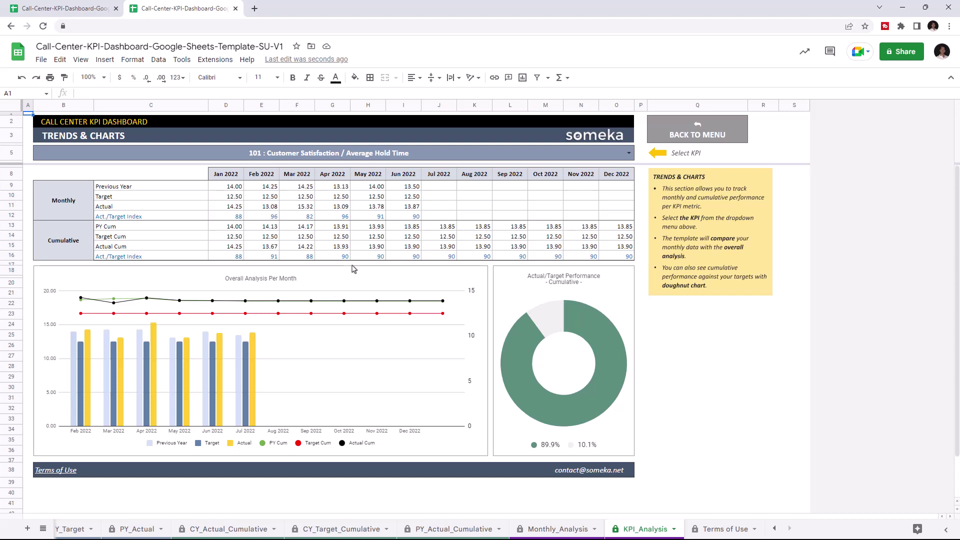
pyautogui.click(624, 156)
pyautogui.click(165, 181)
pyautogui.click(627, 155)
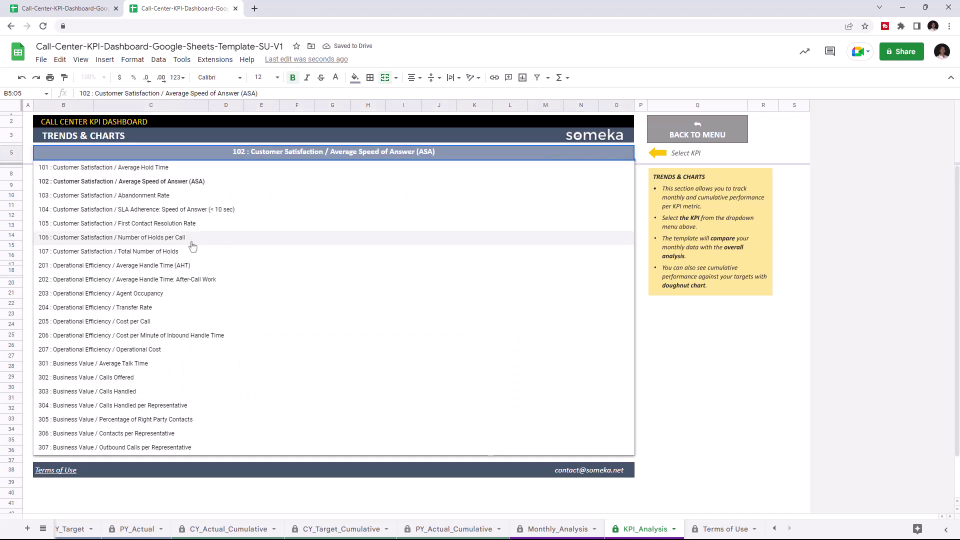
pyautogui.click(192, 244)
pyautogui.click(628, 155)
pyautogui.click(95, 321)
pyautogui.click(628, 155)
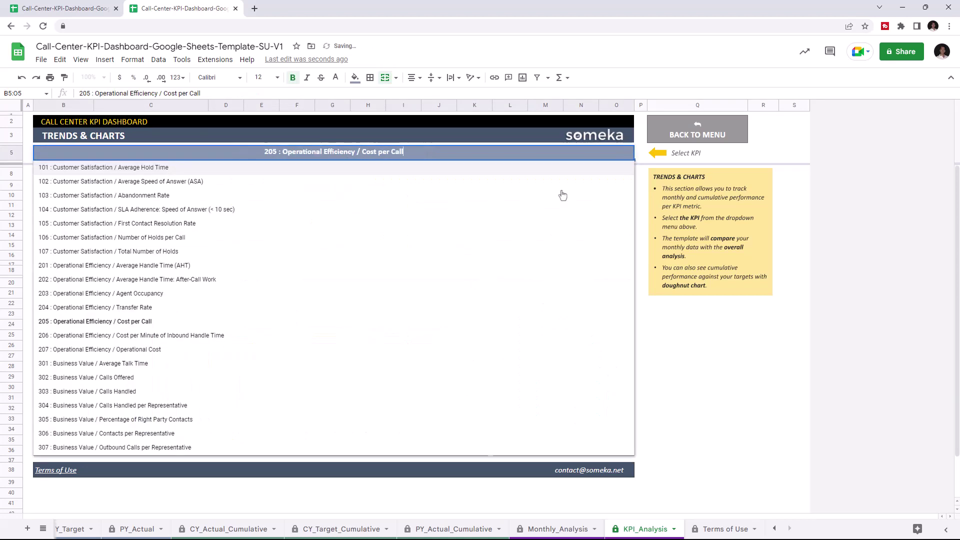
pyautogui.click(158, 405)
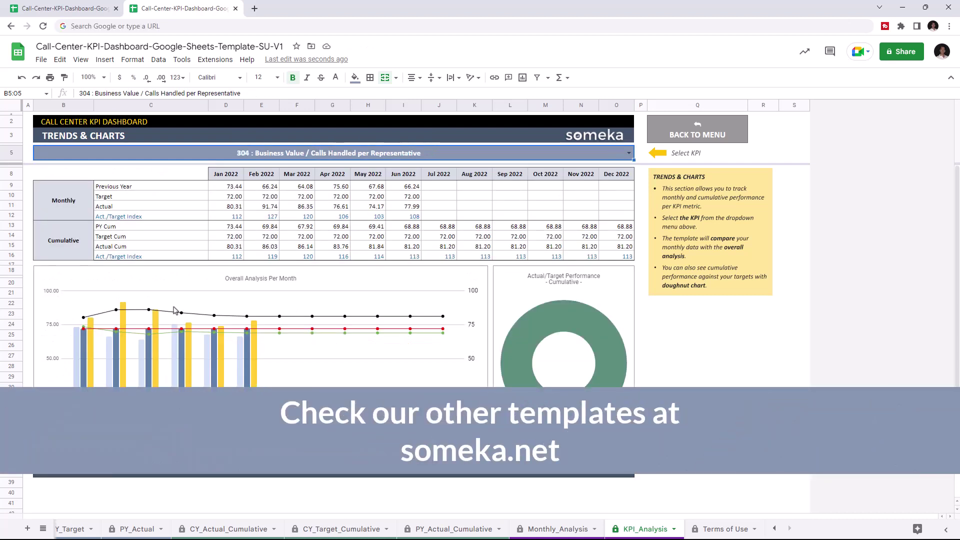